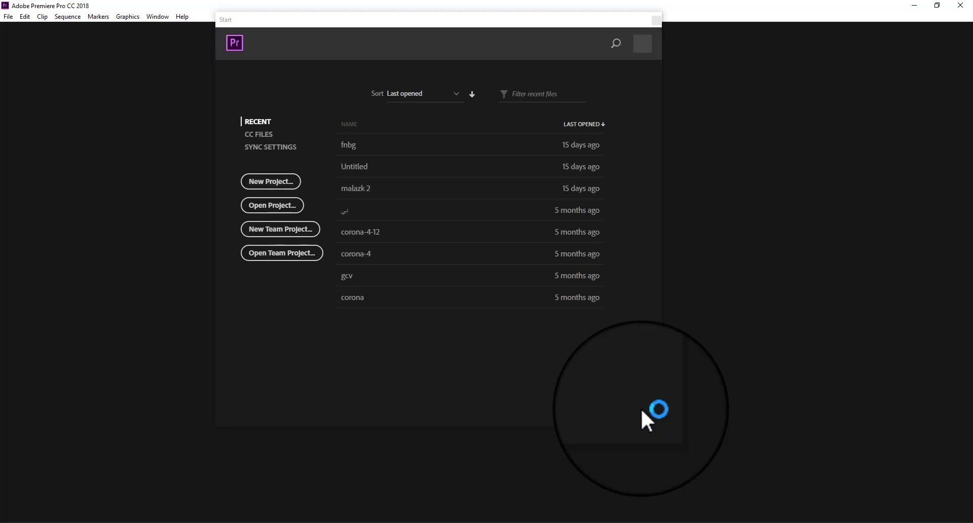
Create a new project named test6 and accept the notice about the default workspace preset
left_click(267, 187)
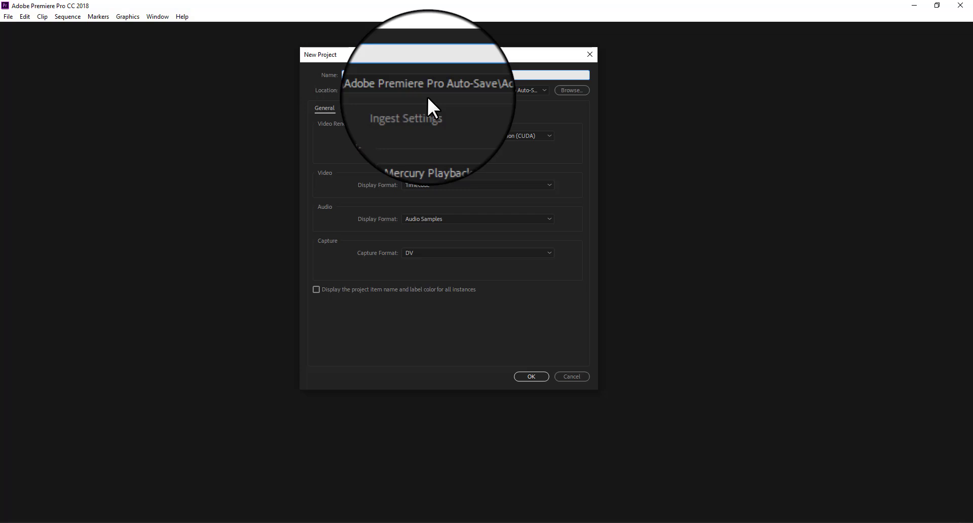
key("Return")
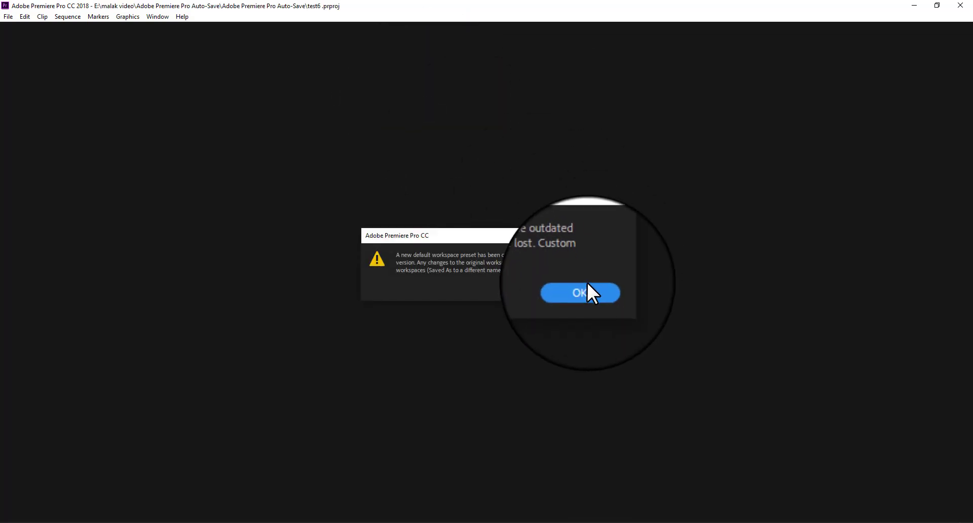
left_click(587, 284)
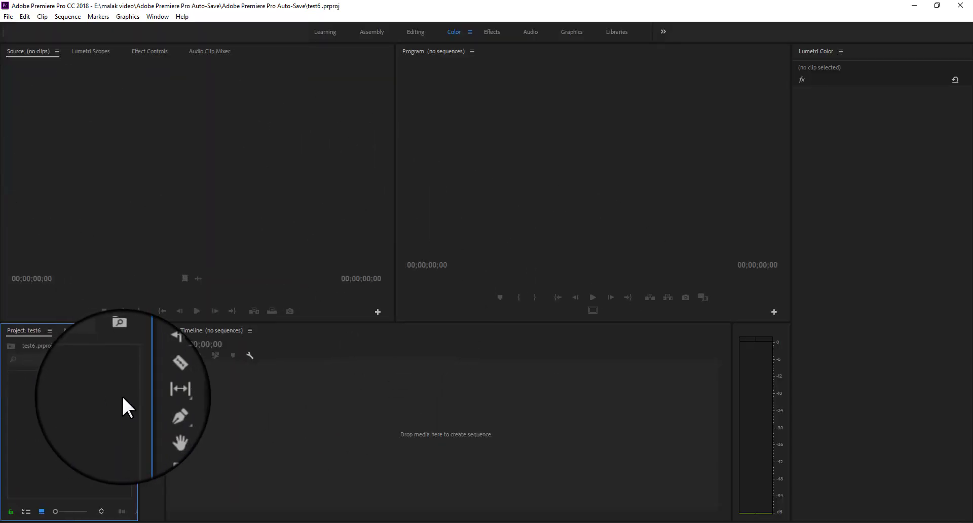
Resize the Project and Tools panels to narrow columns so the Timeline gets more width
left_click_drag(141, 397, 333, 398)
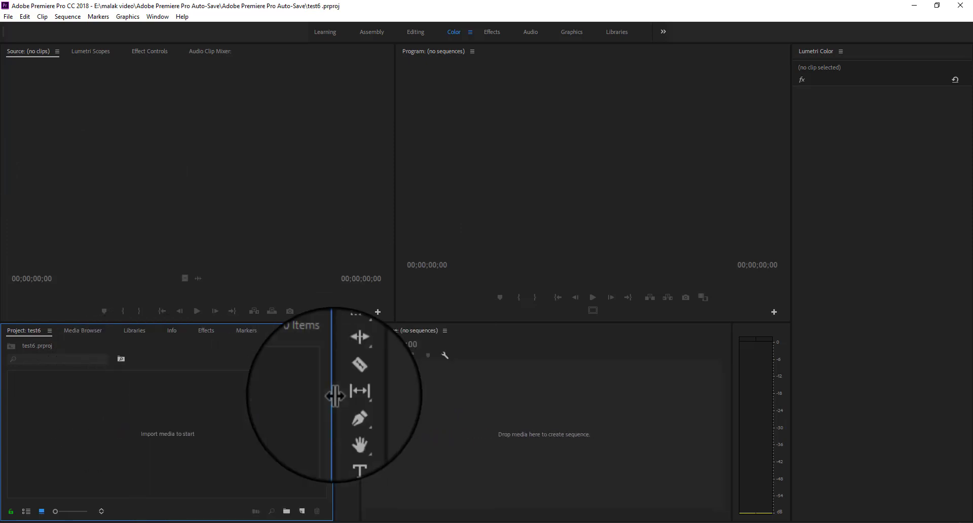
left_click_drag(207, 387, 193, 386)
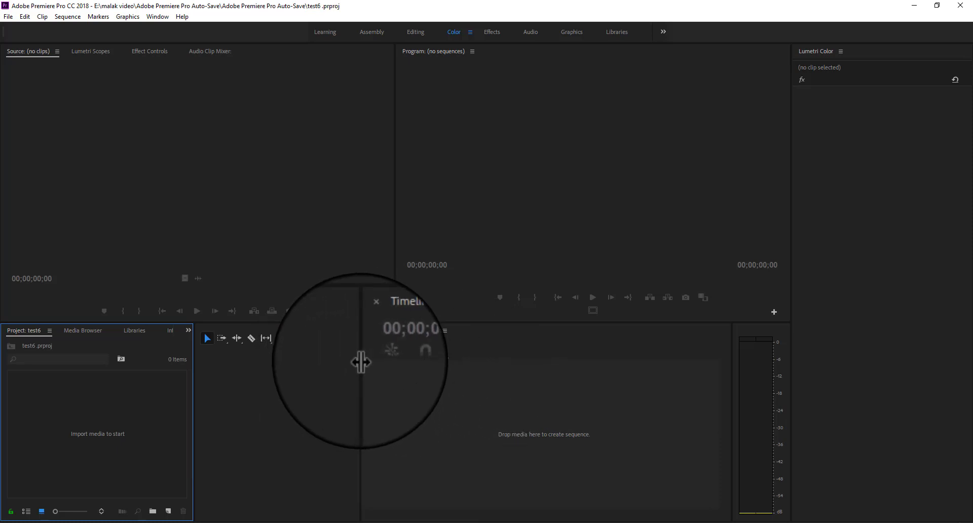
left_click_drag(360, 362, 201, 365)
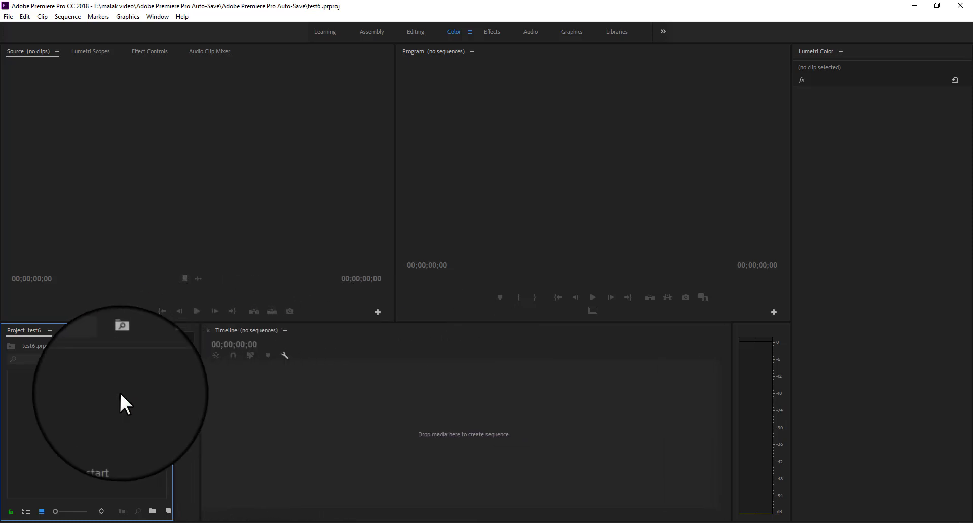
right_click(117, 393)
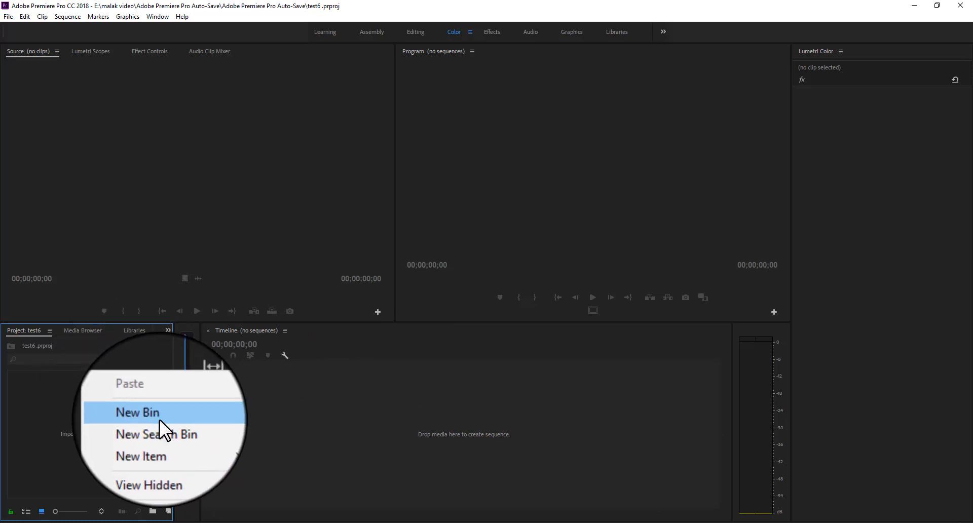
mouse_move(162, 438)
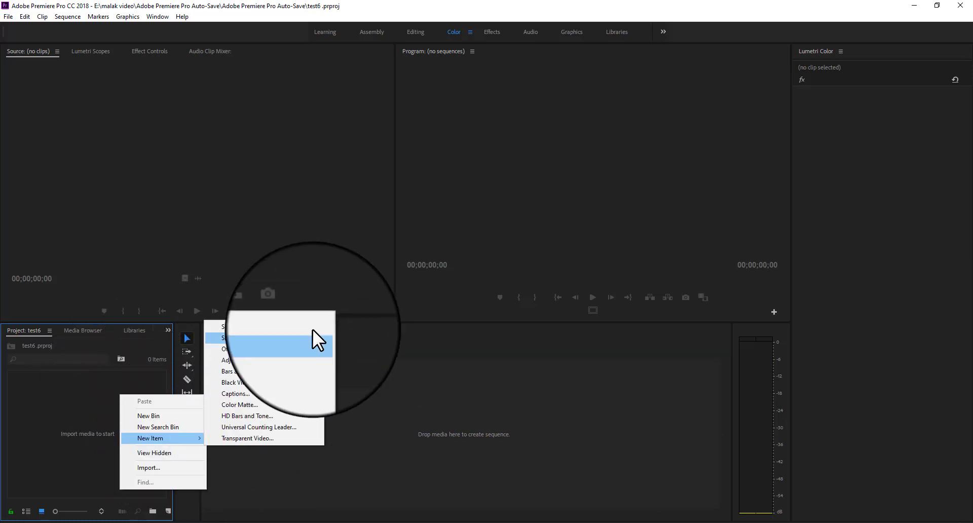
left_click(41, 394)
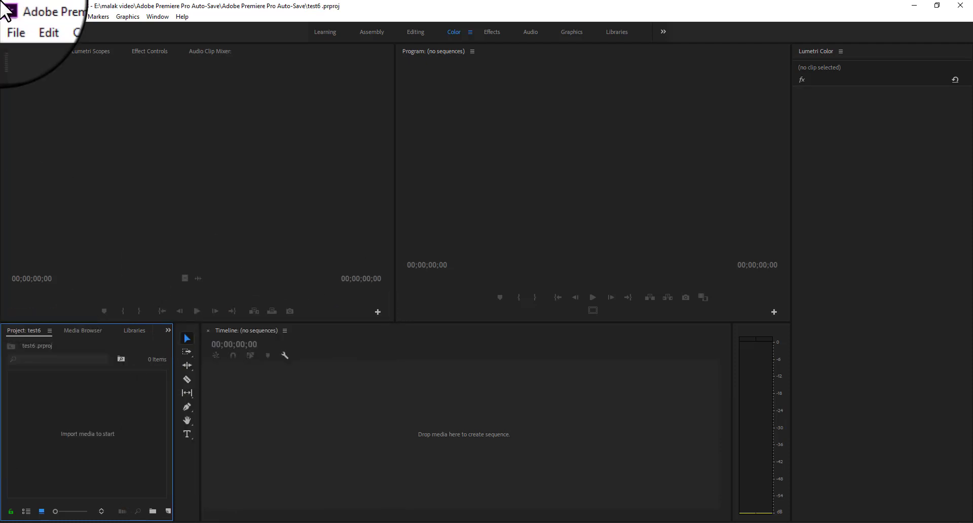
left_click(8, 16)
mouse_move(23, 28)
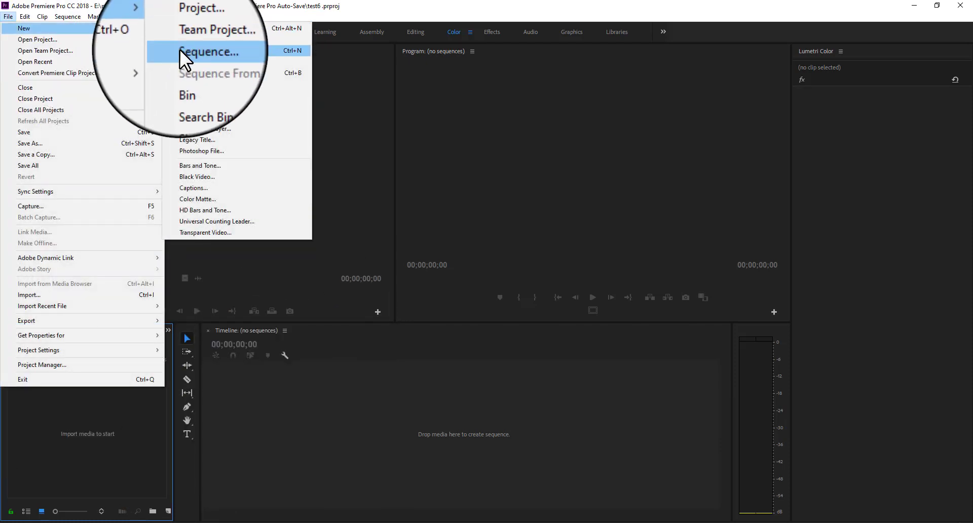
left_click(104, 444)
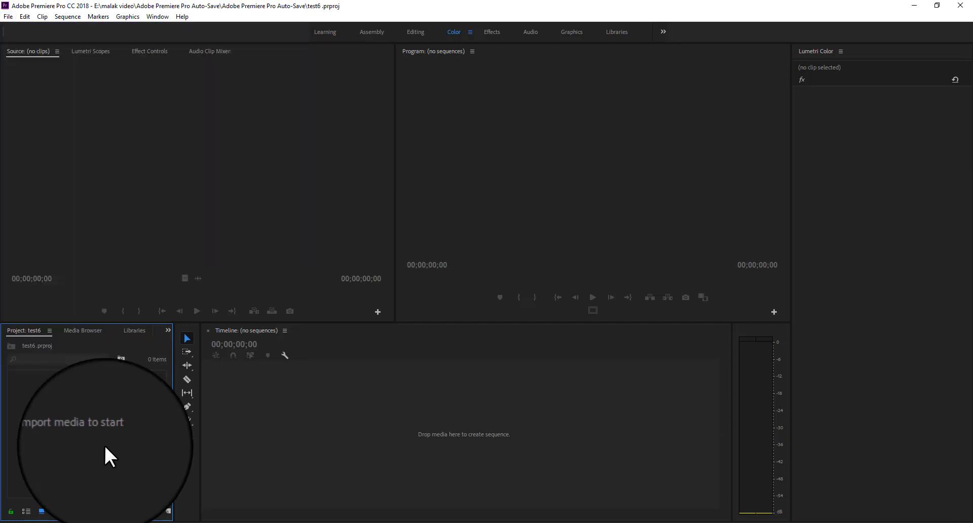
Start a new sequence and name it 1
key("ctrl+n")
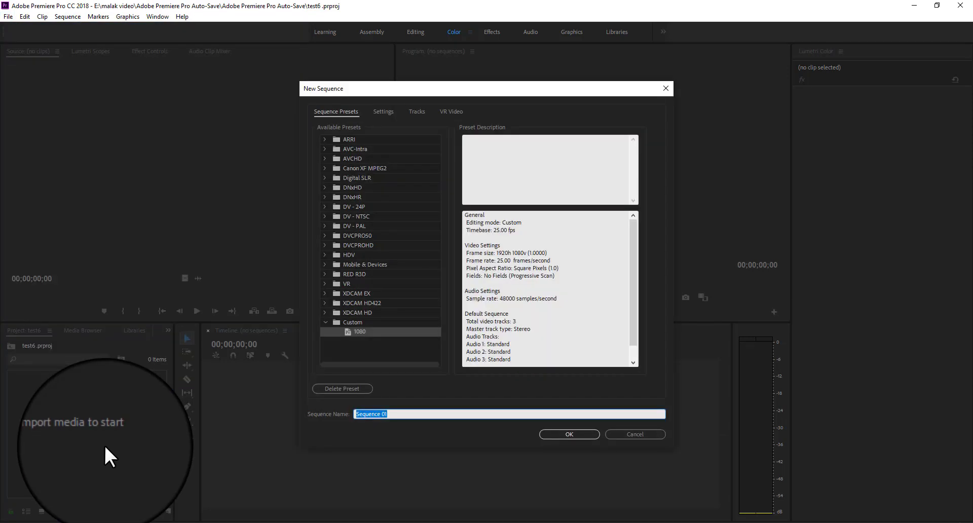
key("BackSpace")
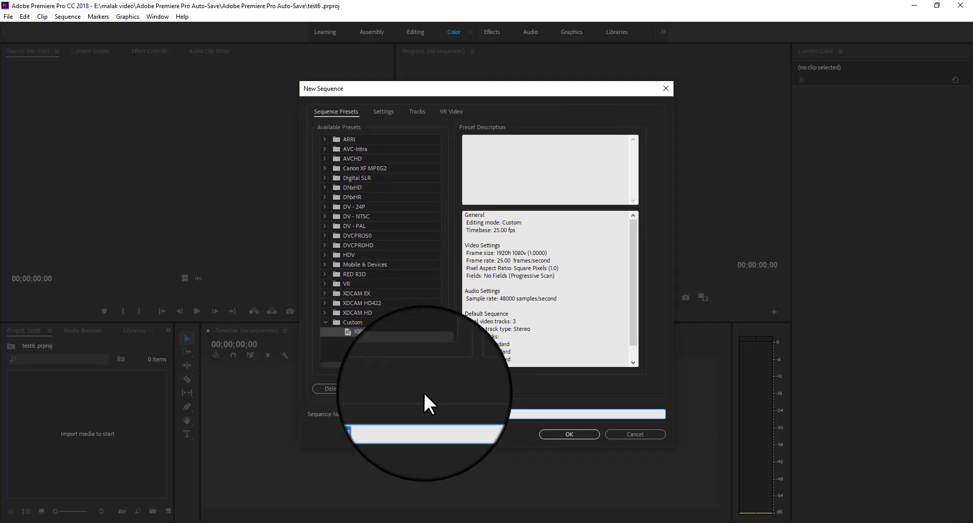
key("ctrl+z")
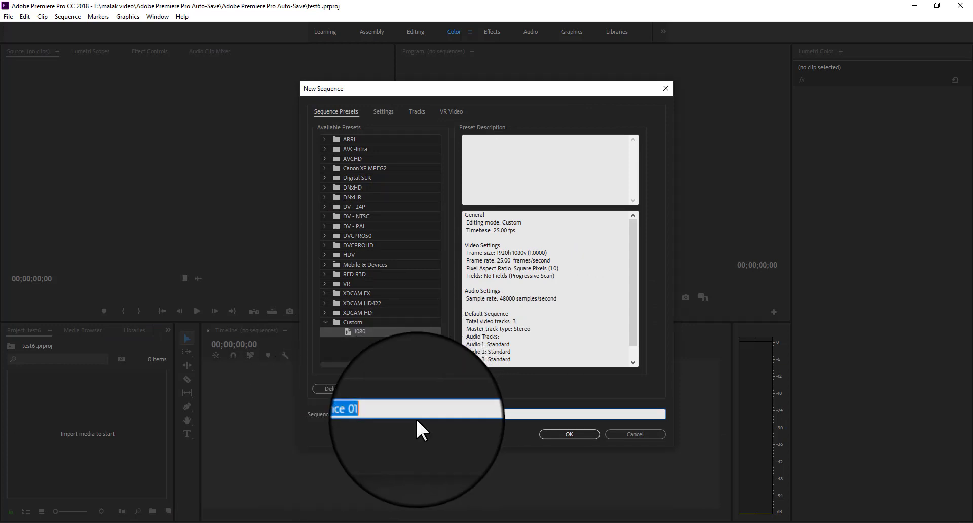
key("BackSpace")
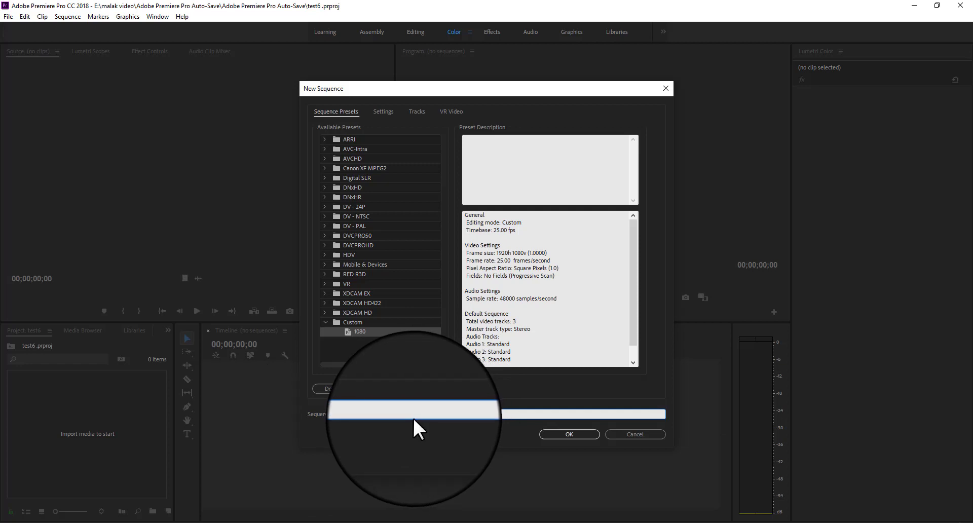
type("1")
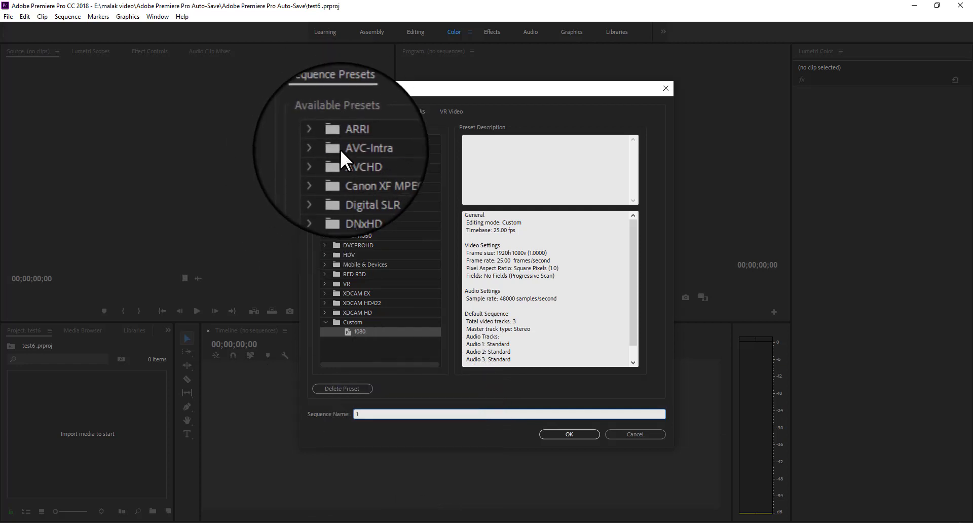
Choose the 23.976 fps HDV 1080p preset as the base for the new sequence
left_click(321, 251)
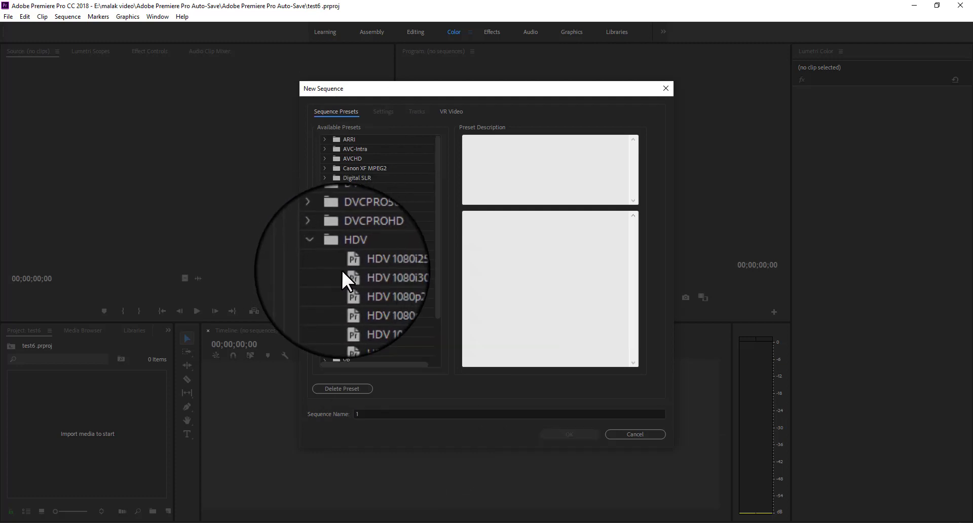
left_click(351, 282)
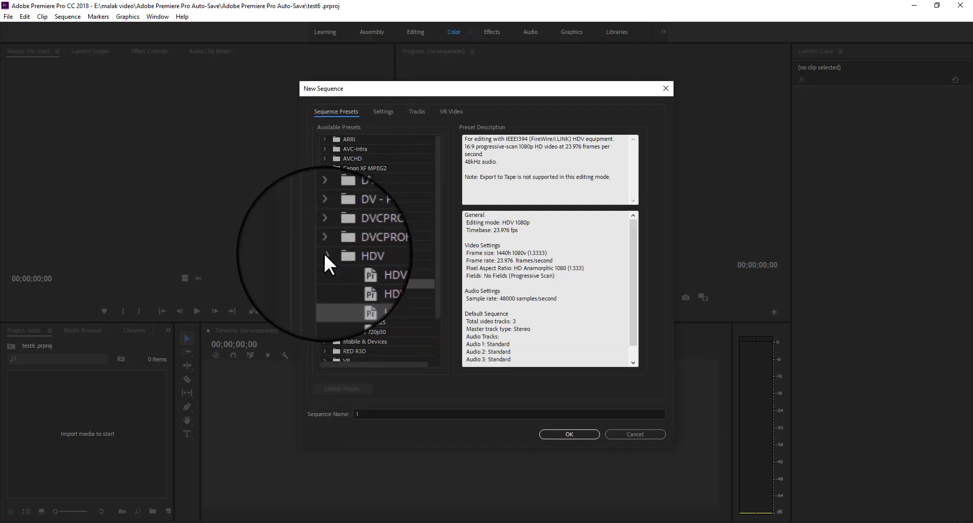
left_click(324, 252)
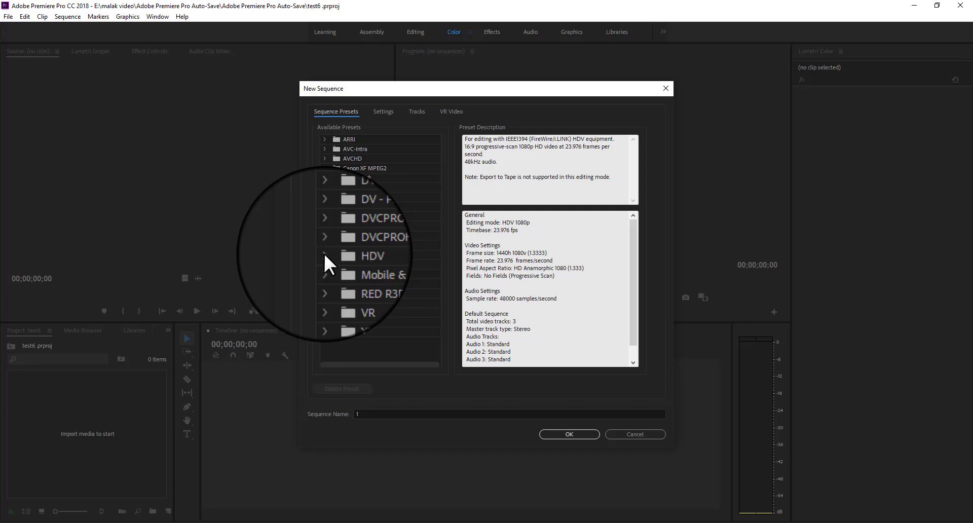
Set the sequence's editing mode to Custom and its timebase to 25.00 frames/second
left_click(383, 112)
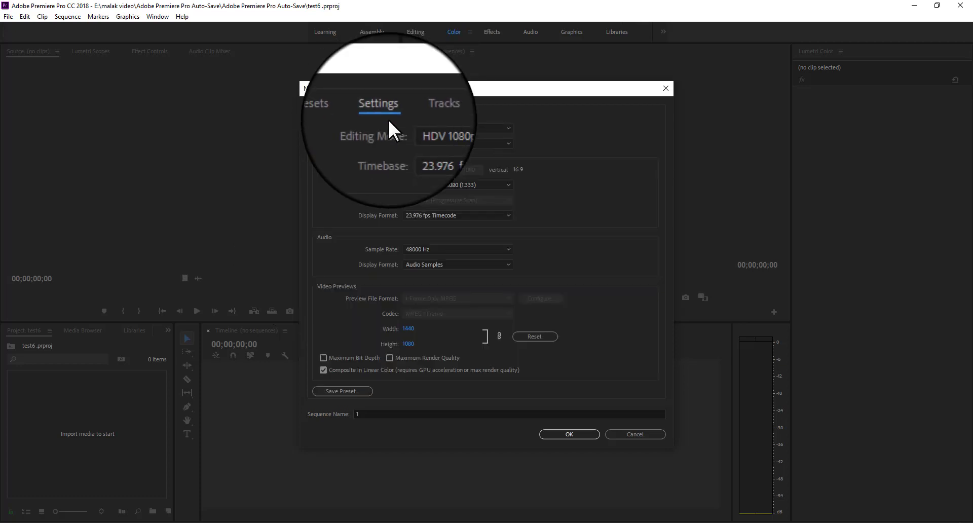
left_click(440, 126)
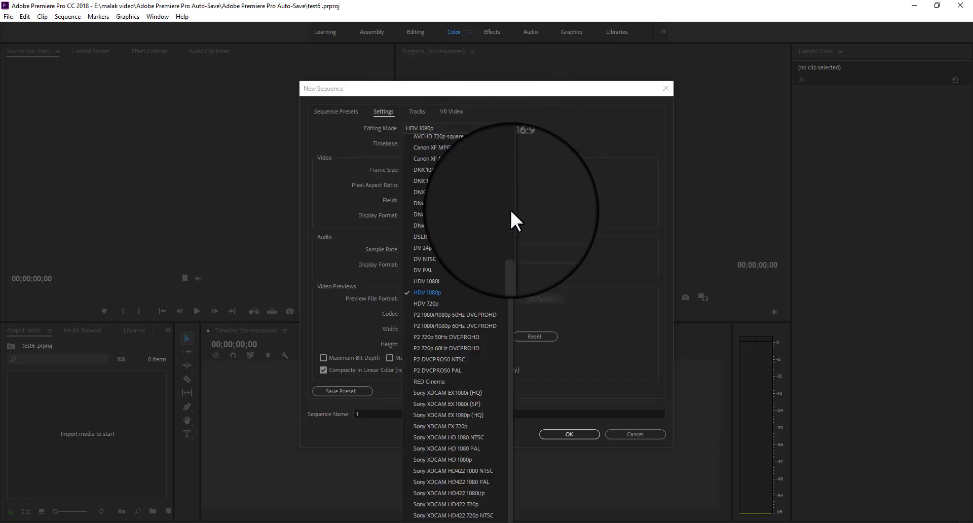
left_click_drag(508, 234, 518, 135)
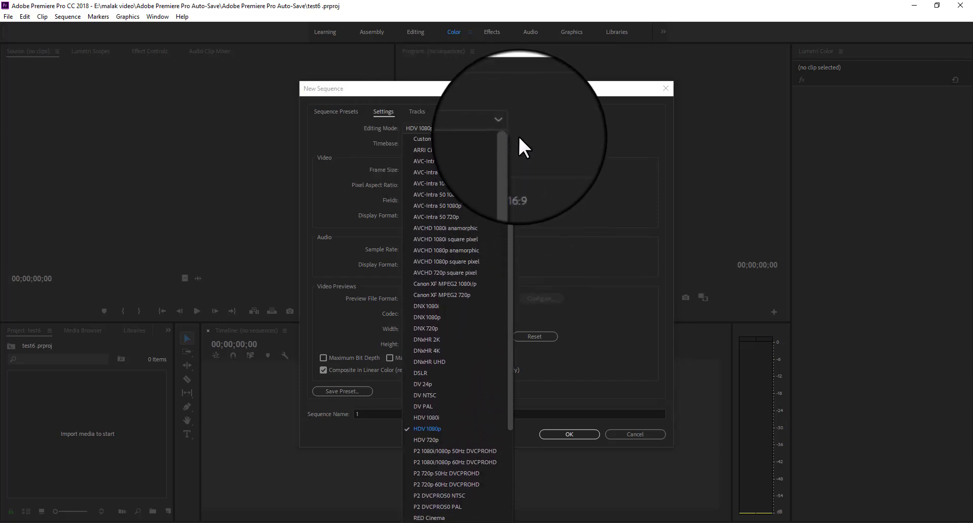
left_click(455, 132)
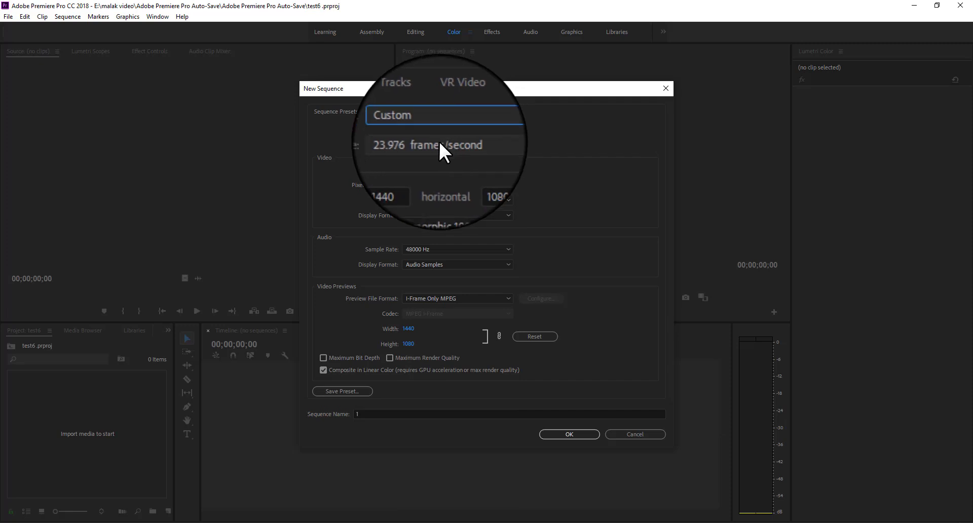
left_click(432, 143)
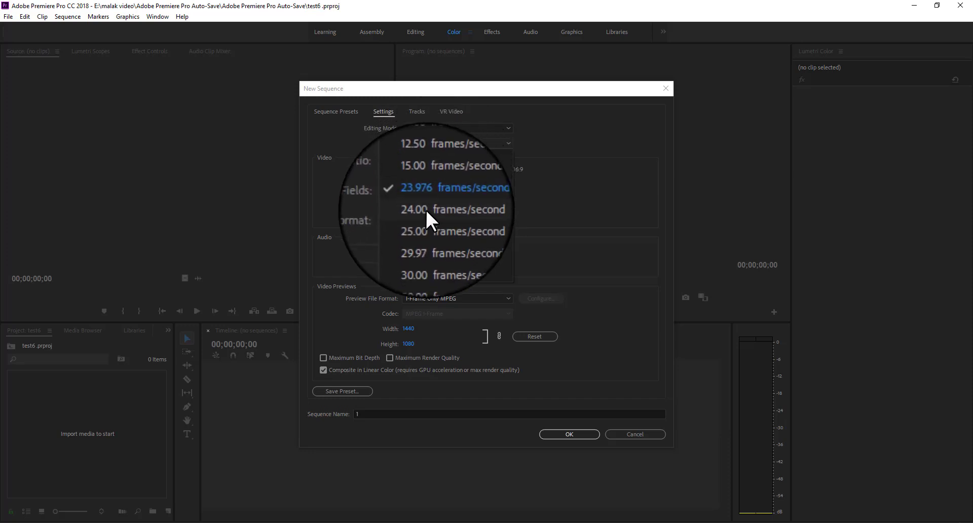
left_click(424, 218)
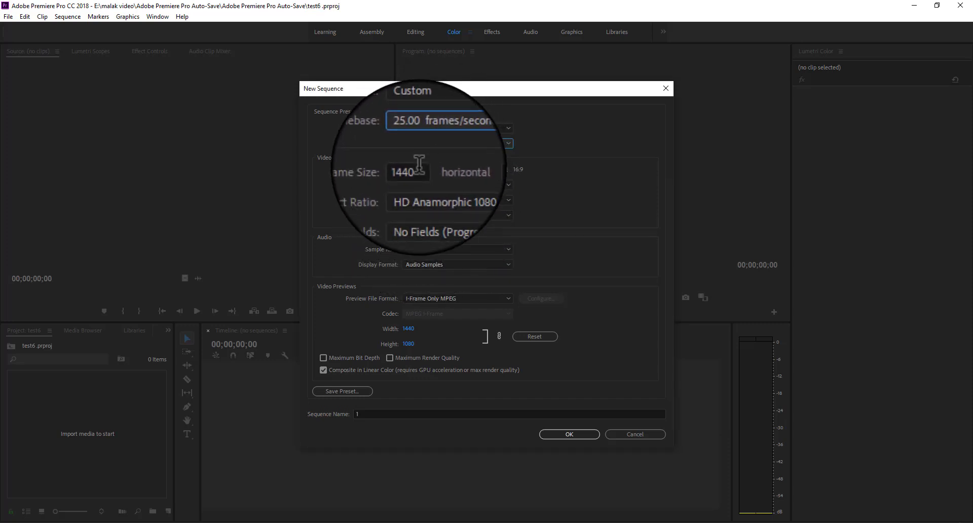
Set the horizontal frame size to 1920 and the pixel aspect ratio to Square Pixels (1.0)
left_click(420, 168)
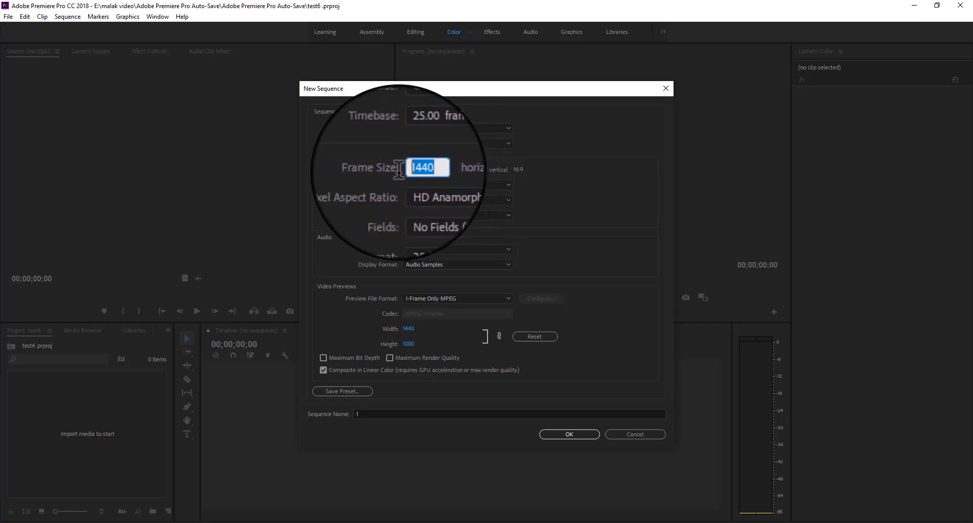
type("1920")
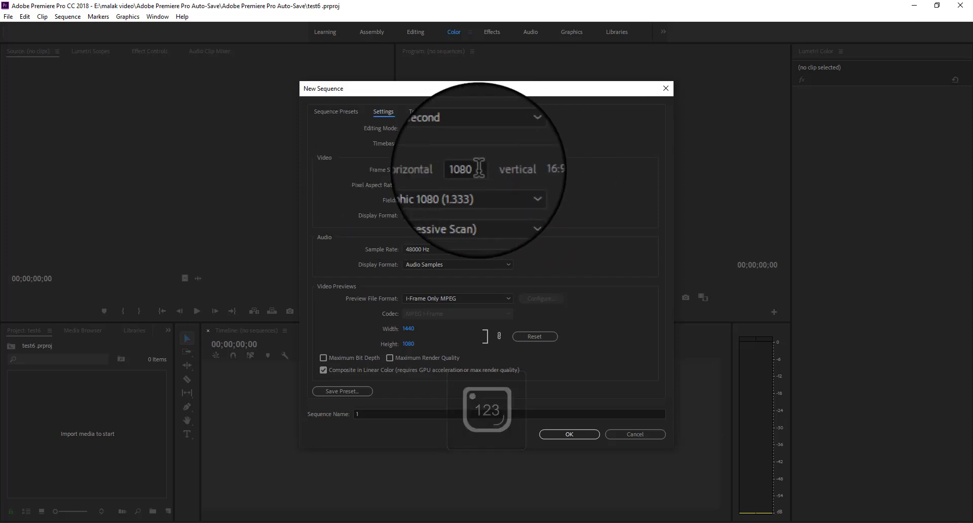
left_click(567, 179)
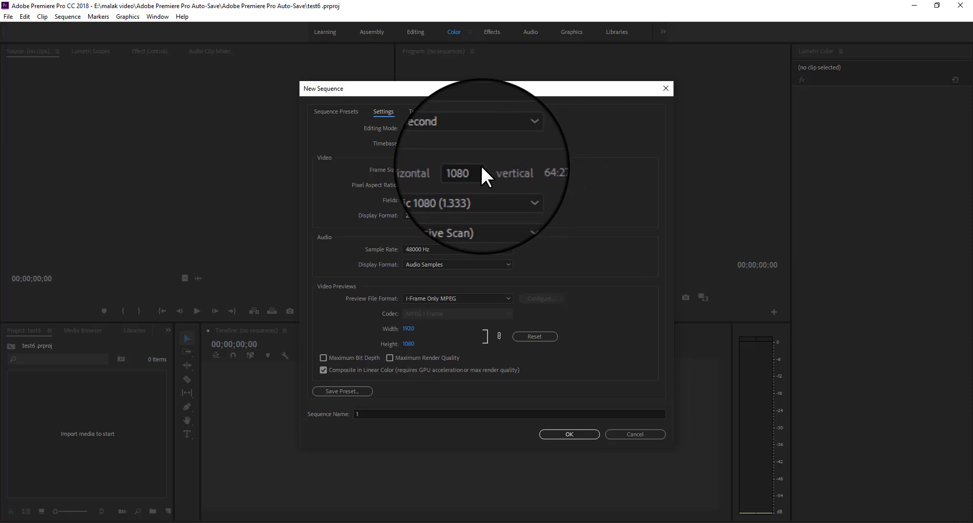
left_click(442, 182)
left_click(431, 195)
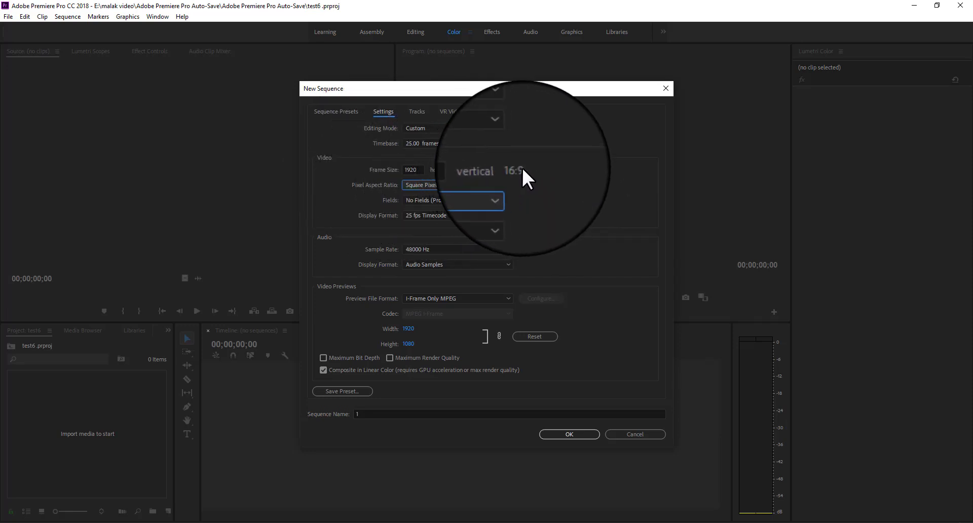
Change the sequence's frame size to 1080 horizontal by 1920 vertical
left_click(413, 169)
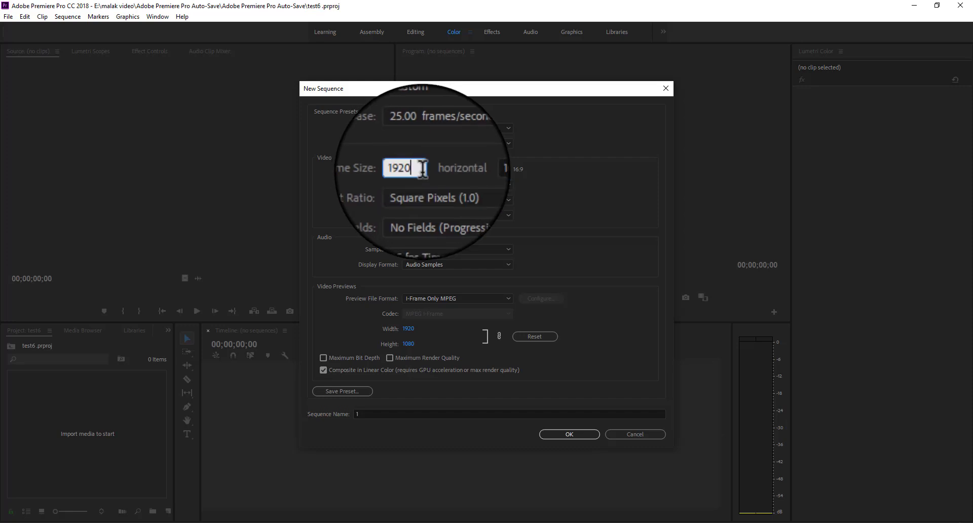
type("1080")
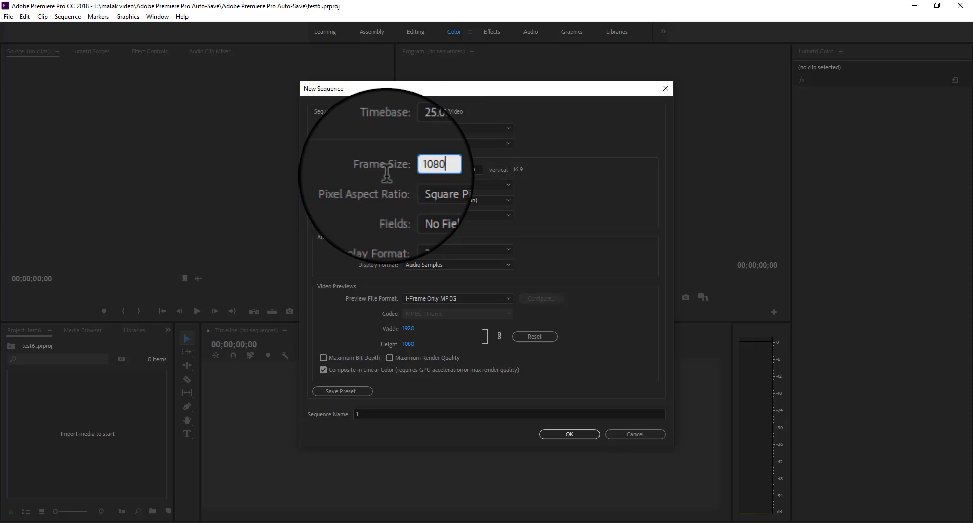
key("Tab")
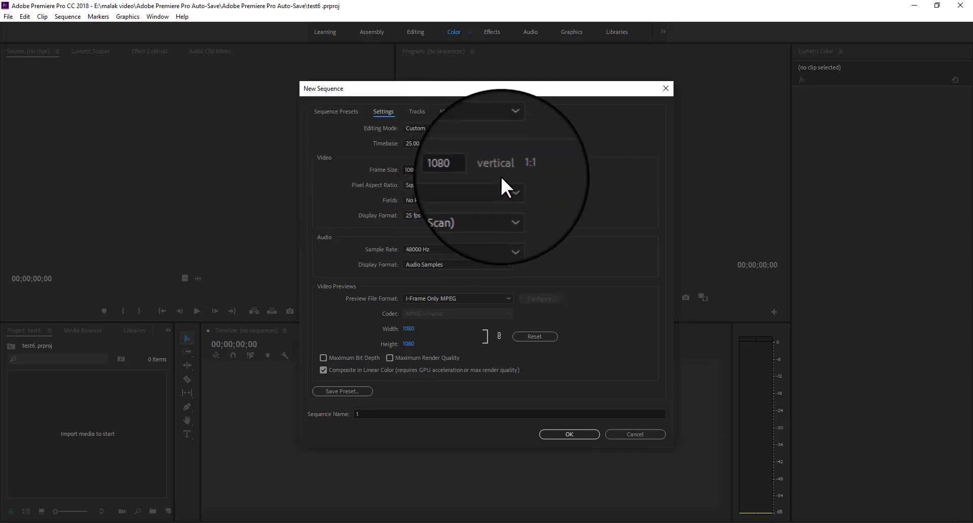
double_click(422, 167)
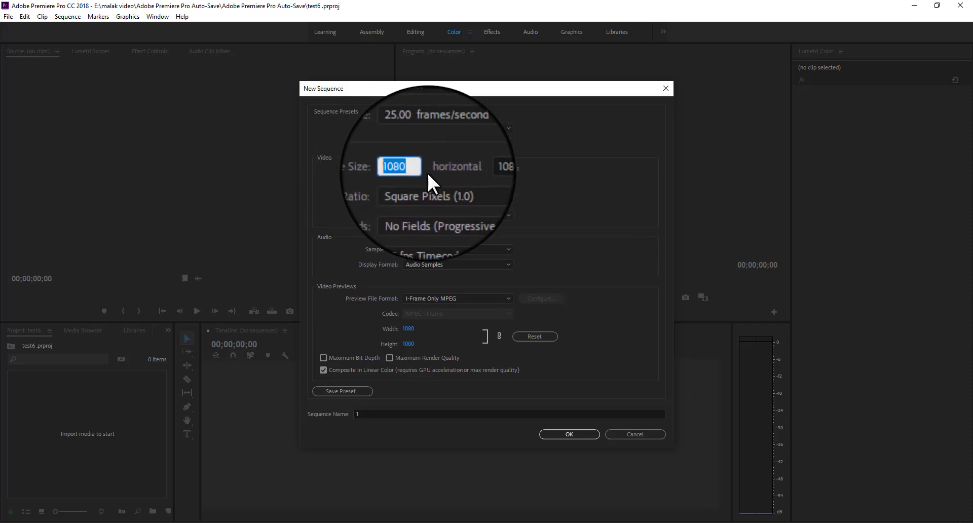
left_click(471, 170)
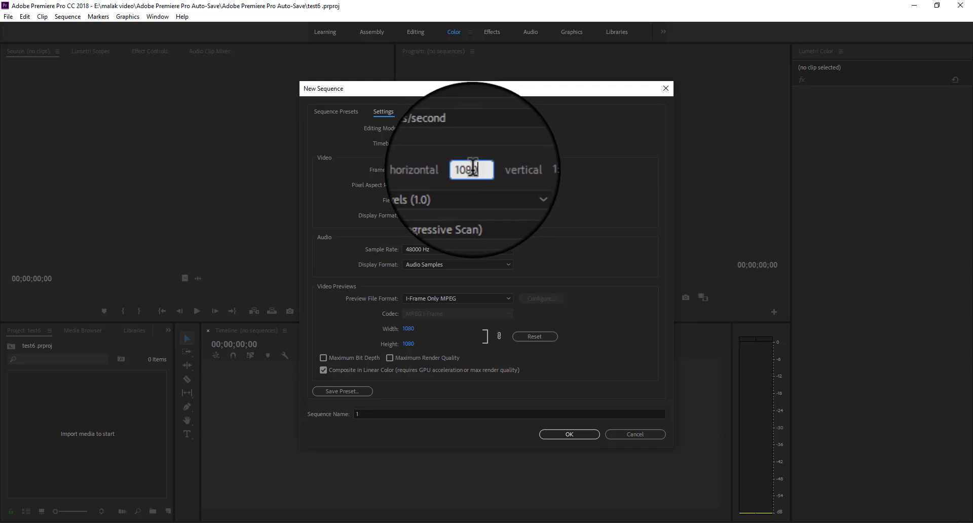
double_click(472, 169)
type("1920")
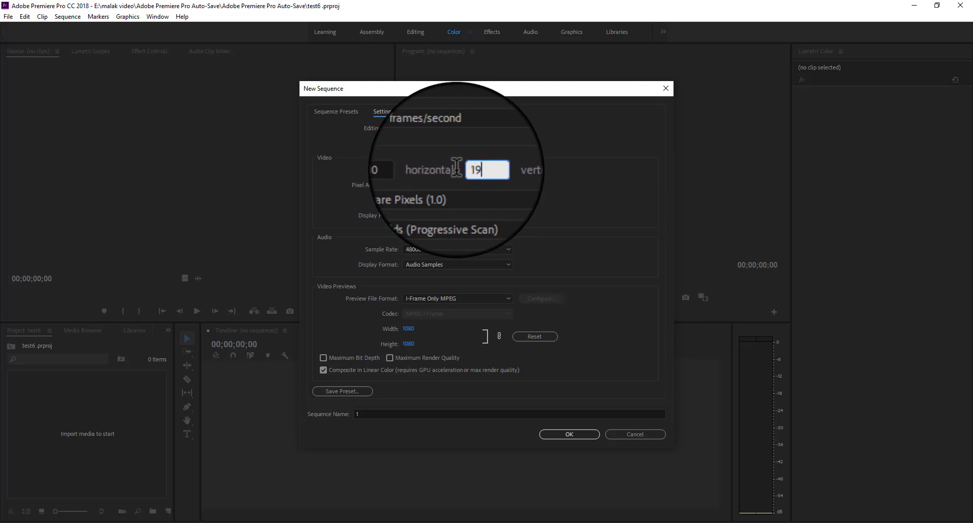
Set the sequence's frame size to 1920 horizontal by 1080 vertical
left_click(607, 190)
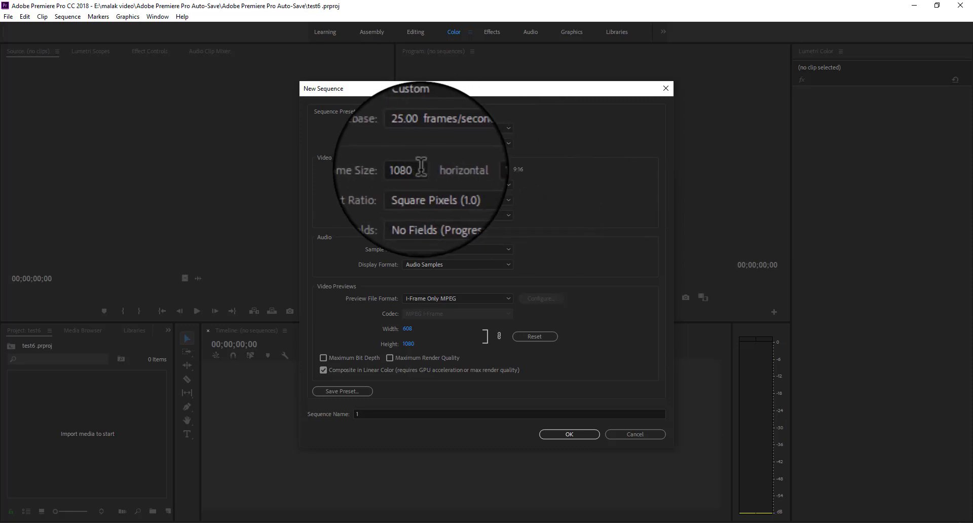
double_click(412, 169)
type("1920")
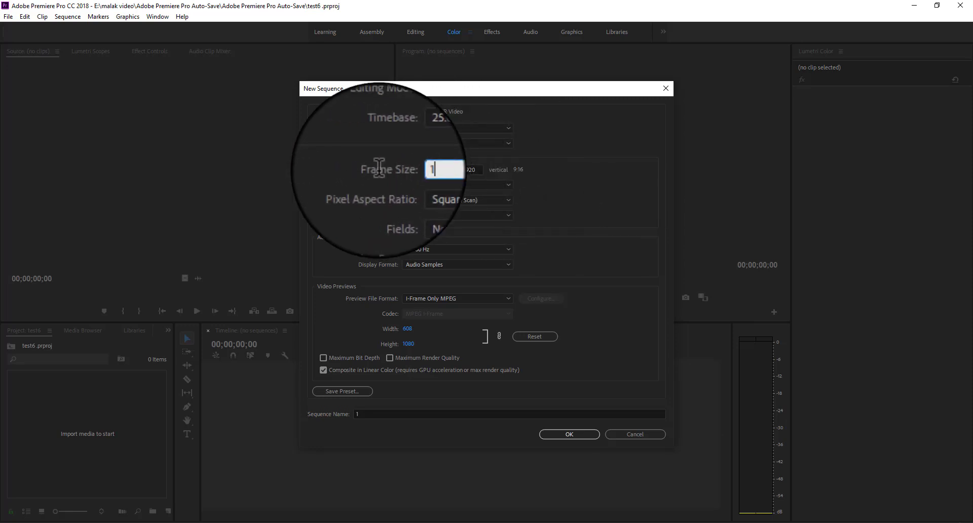
double_click(465, 167)
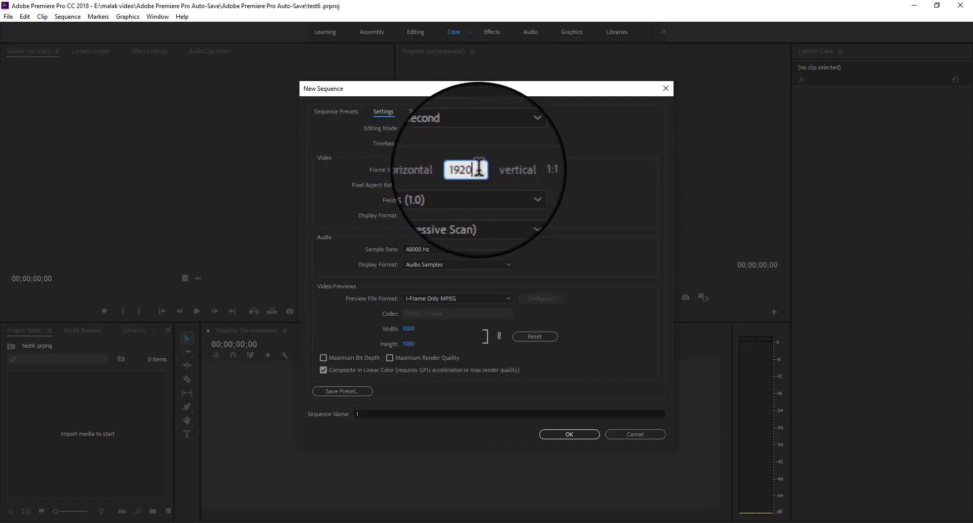
type("1080")
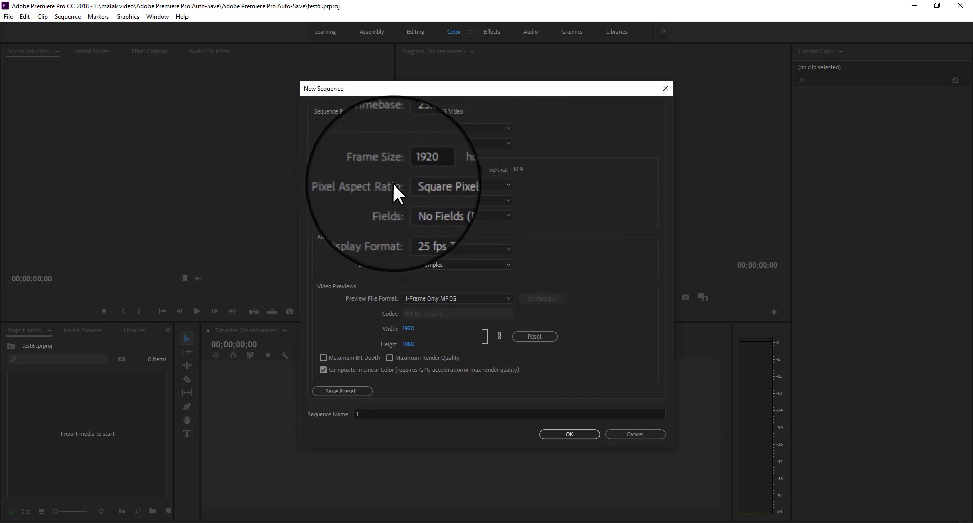
Create the sequence with Square Pixels (1.0) as pixel aspect ratio and No Fields (Progressive Scan) for the fields
left_click(441, 183)
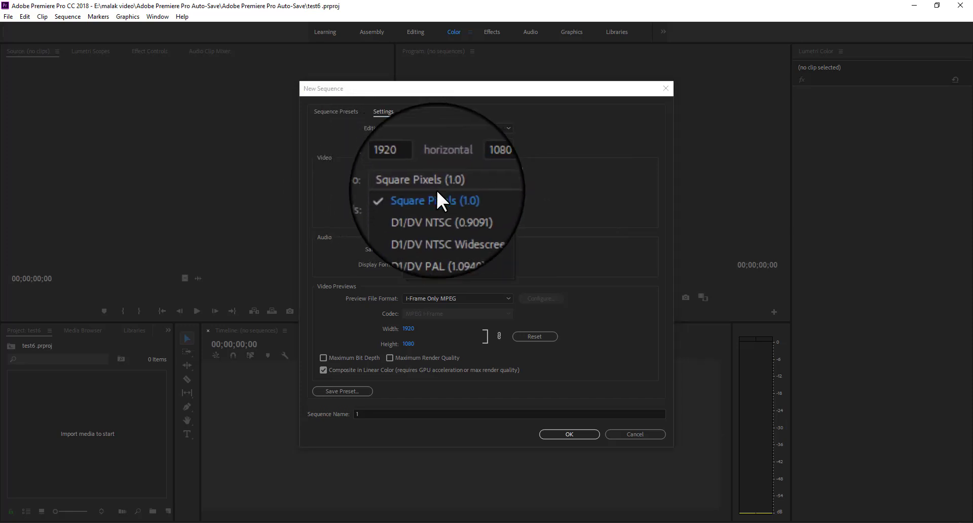
left_click(436, 189)
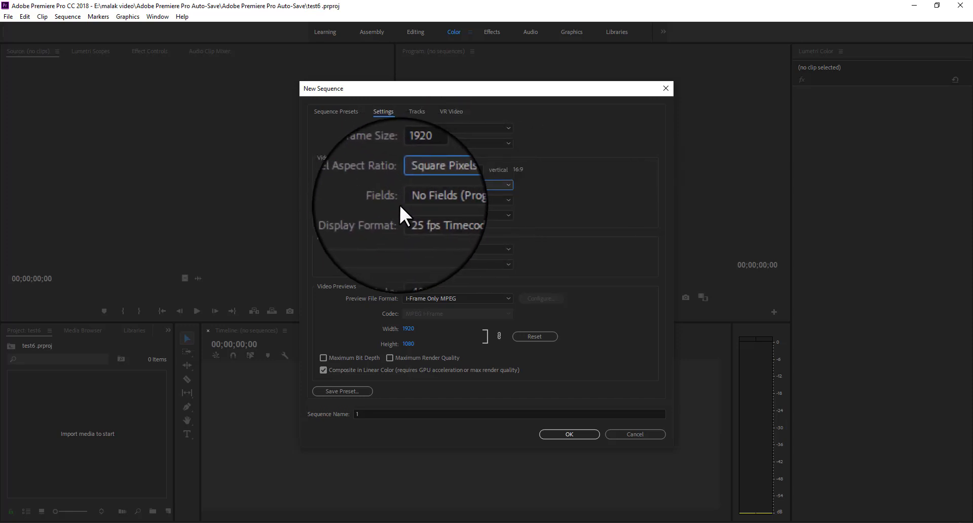
left_click(437, 201)
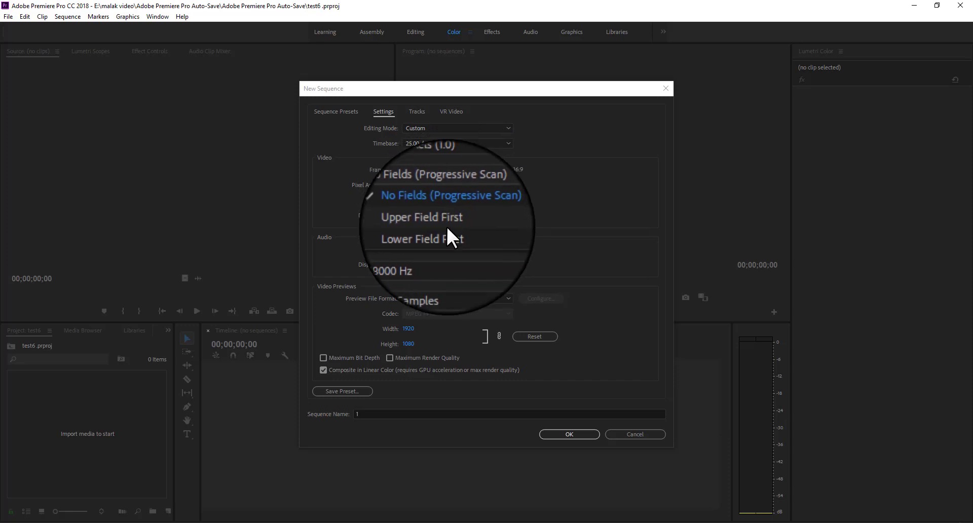
left_click(485, 207)
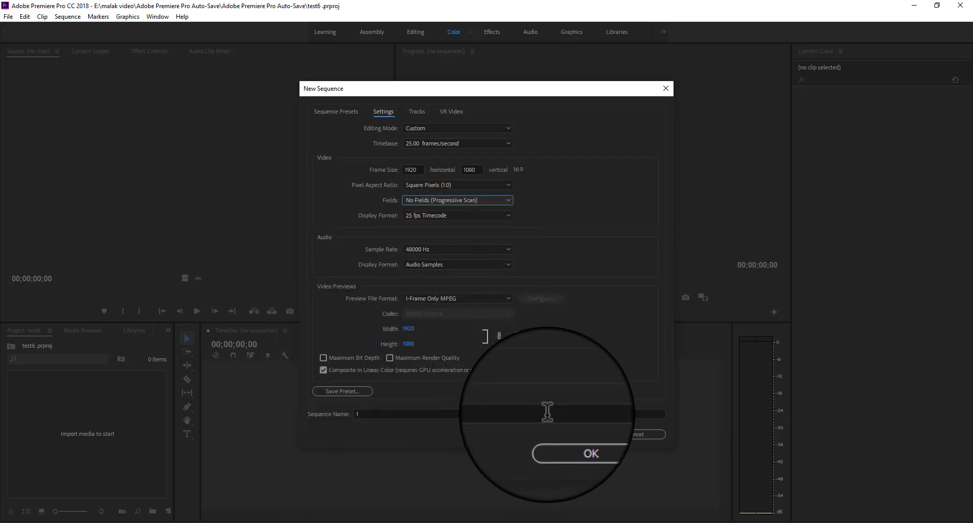
left_click(562, 431)
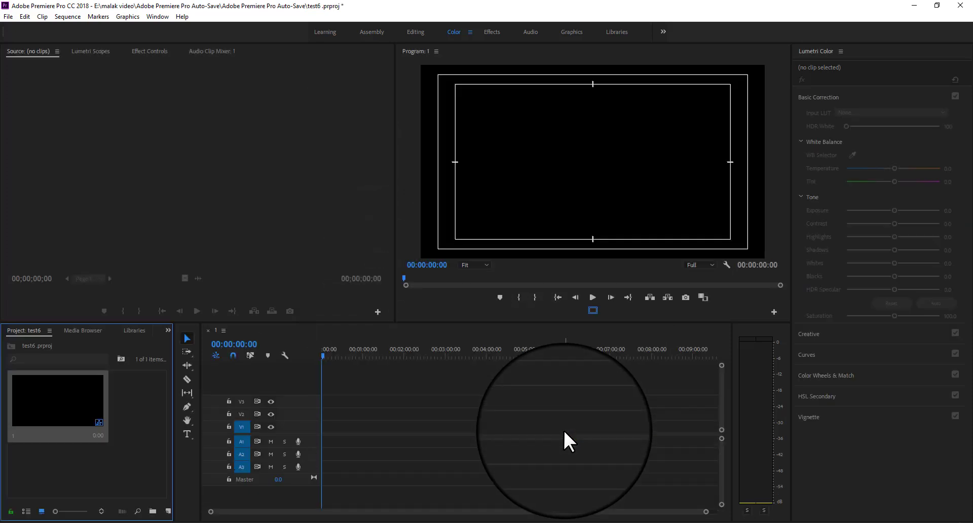